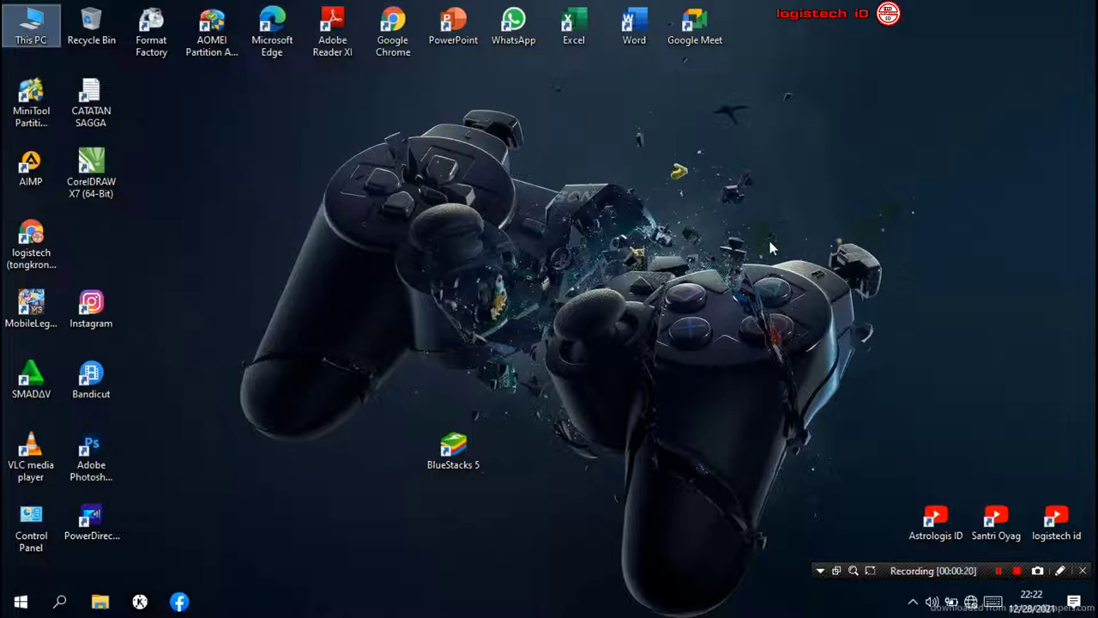
right_click(786, 193)
left_click(837, 245)
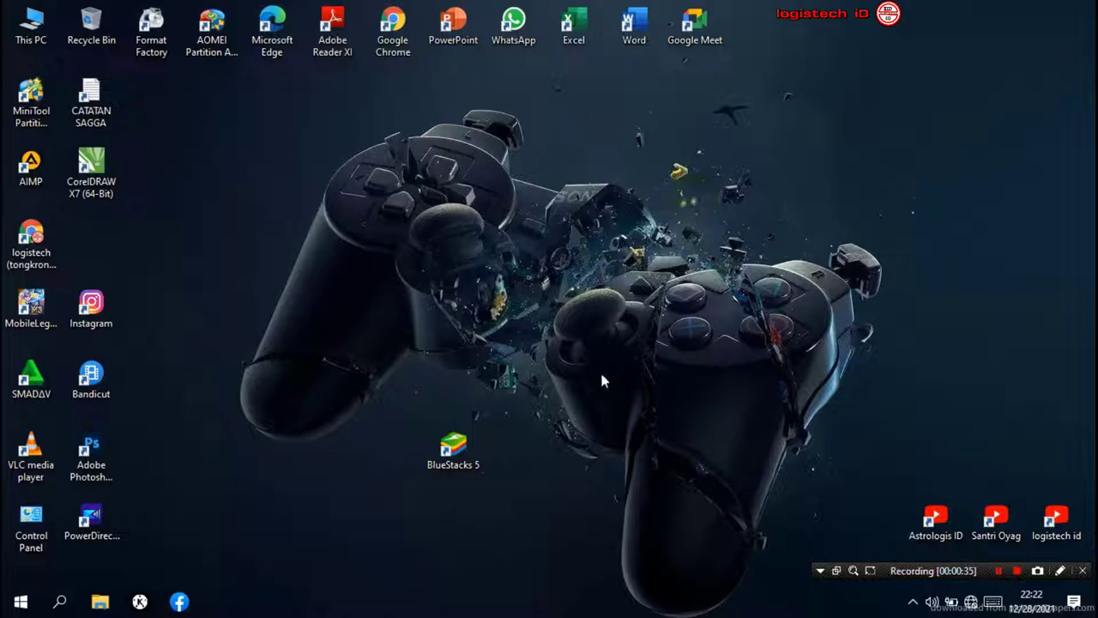
right_click(689, 157)
left_click(730, 204)
double_click(455, 455)
Check the computer's processor and installed RAM in the This PC properties, and close the windows used
left_click(114, 607)
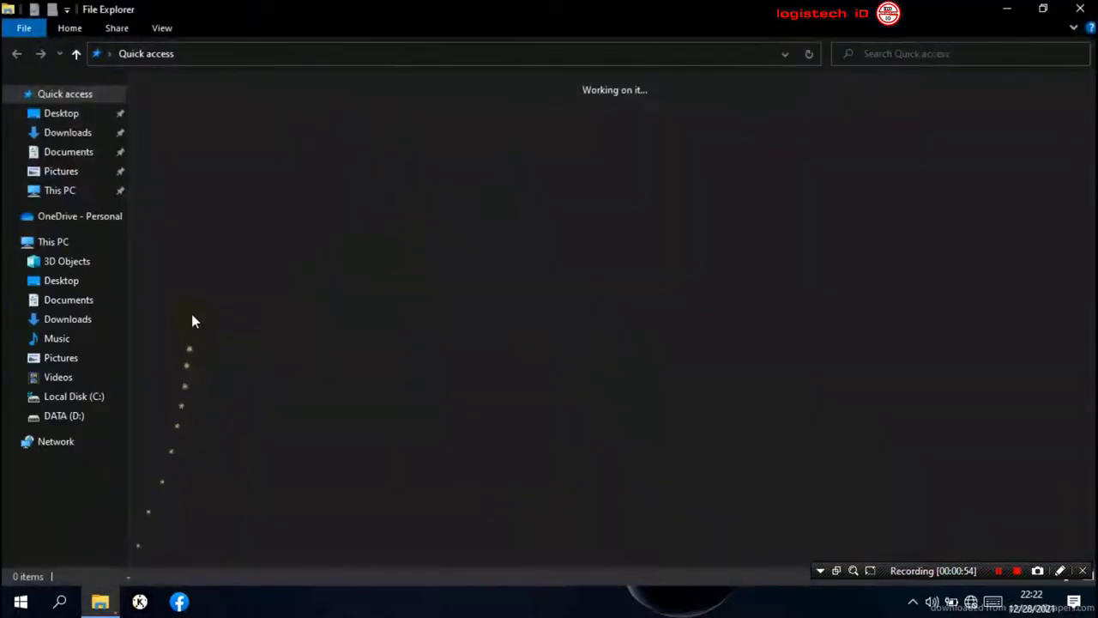
right_click(76, 241)
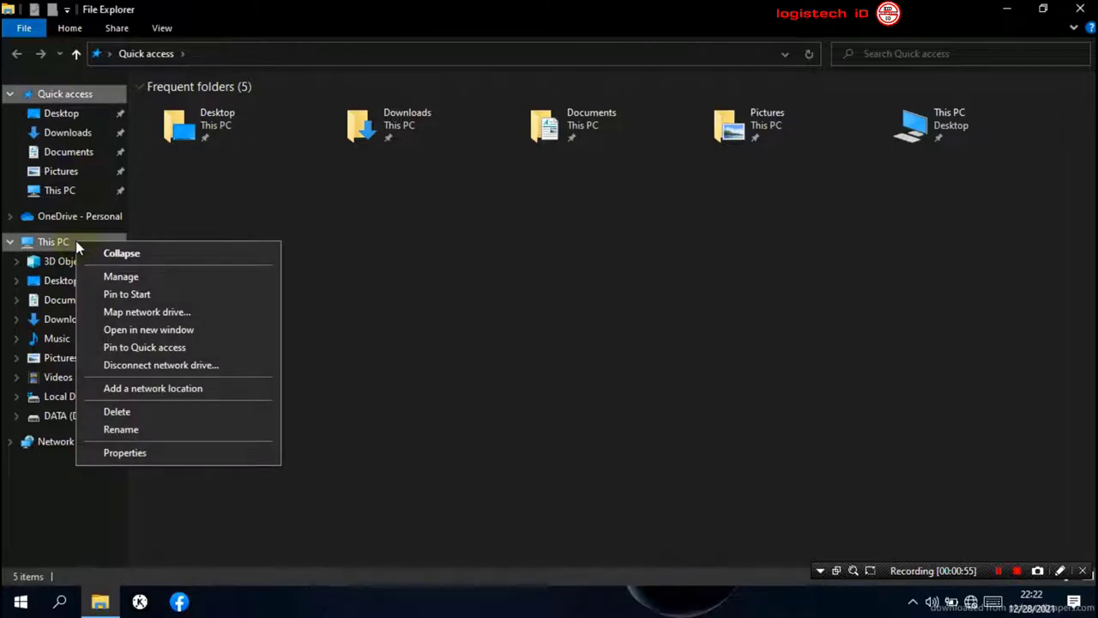
left_click(130, 453)
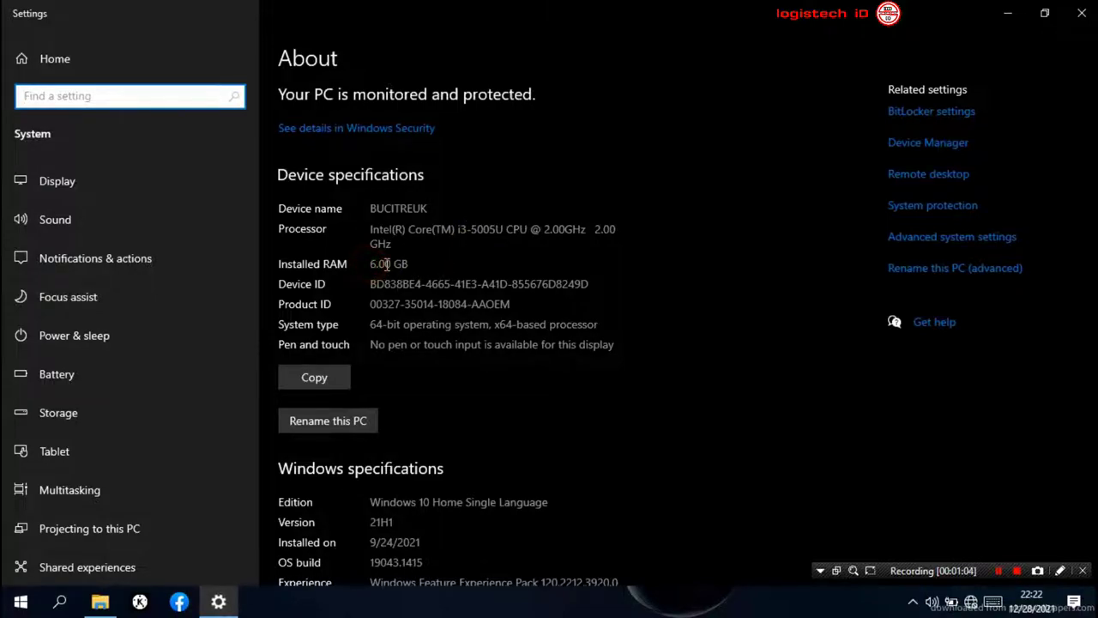
left_click_drag(410, 265, 369, 265)
left_click(461, 262)
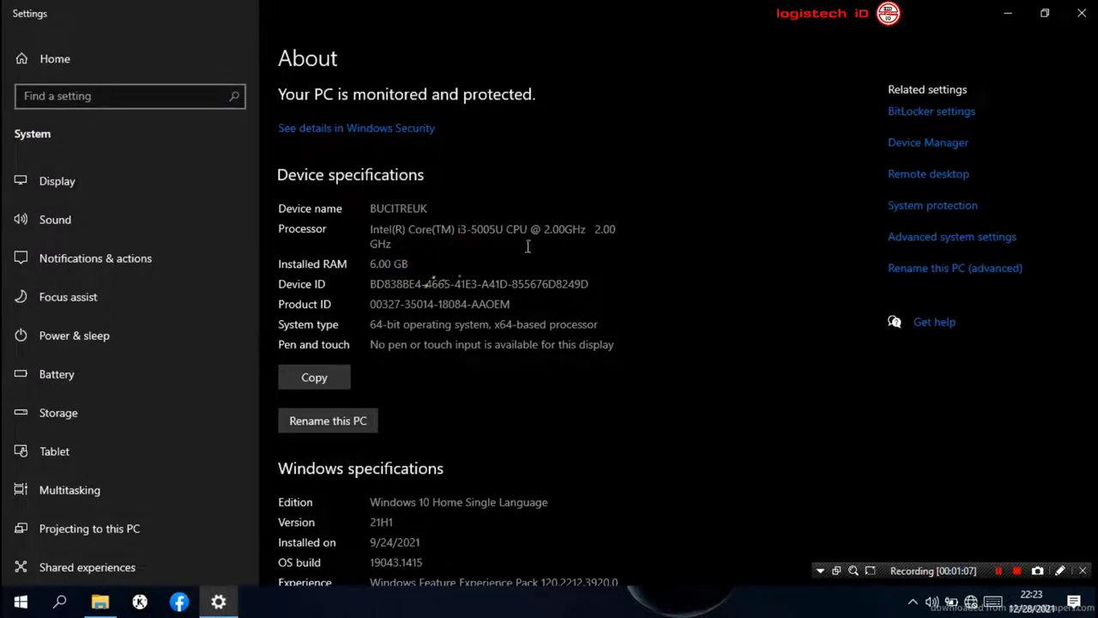
left_click(1082, 13)
left_click(1081, 9)
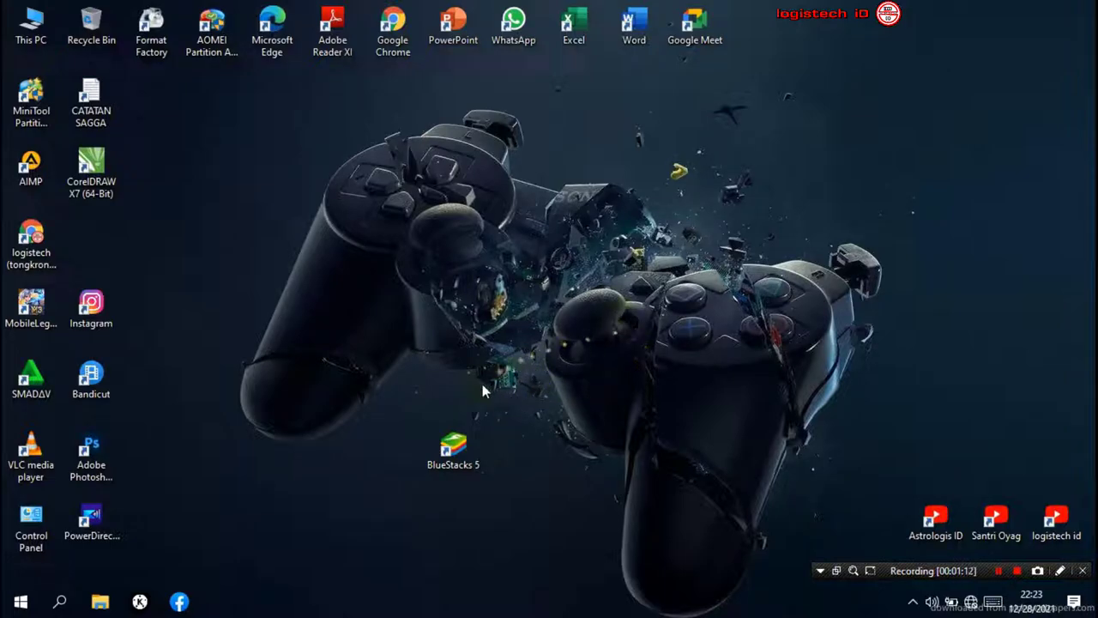
Launch BlueStacks 5 in a maximized window and open its settings (Pengaturan)
double_click(453, 452)
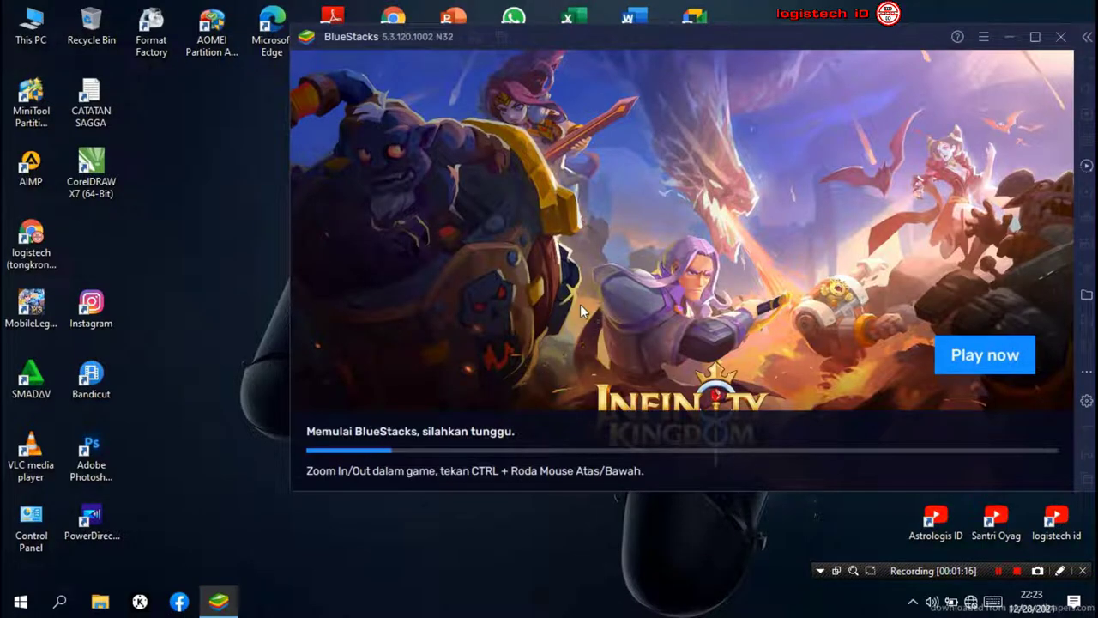
left_click(1035, 37)
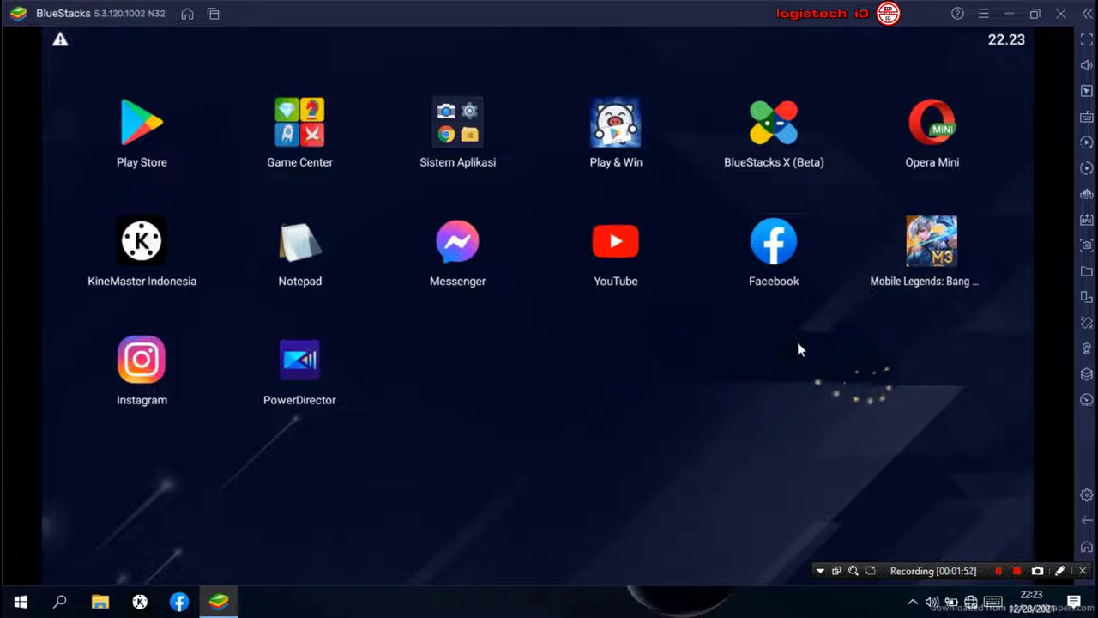
left_click(984, 14)
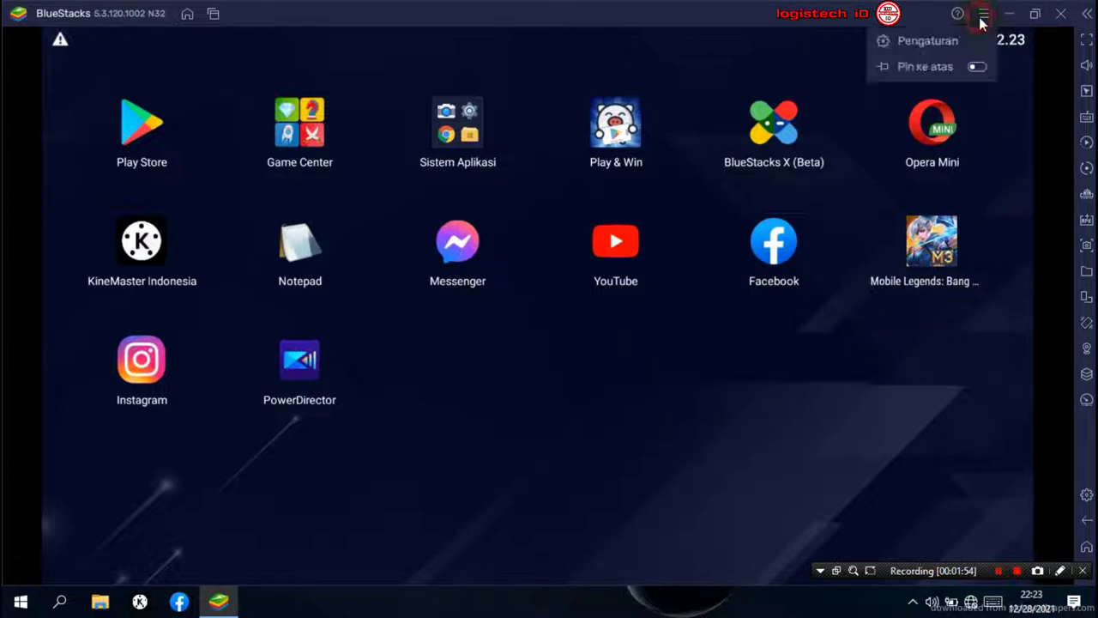
left_click(934, 40)
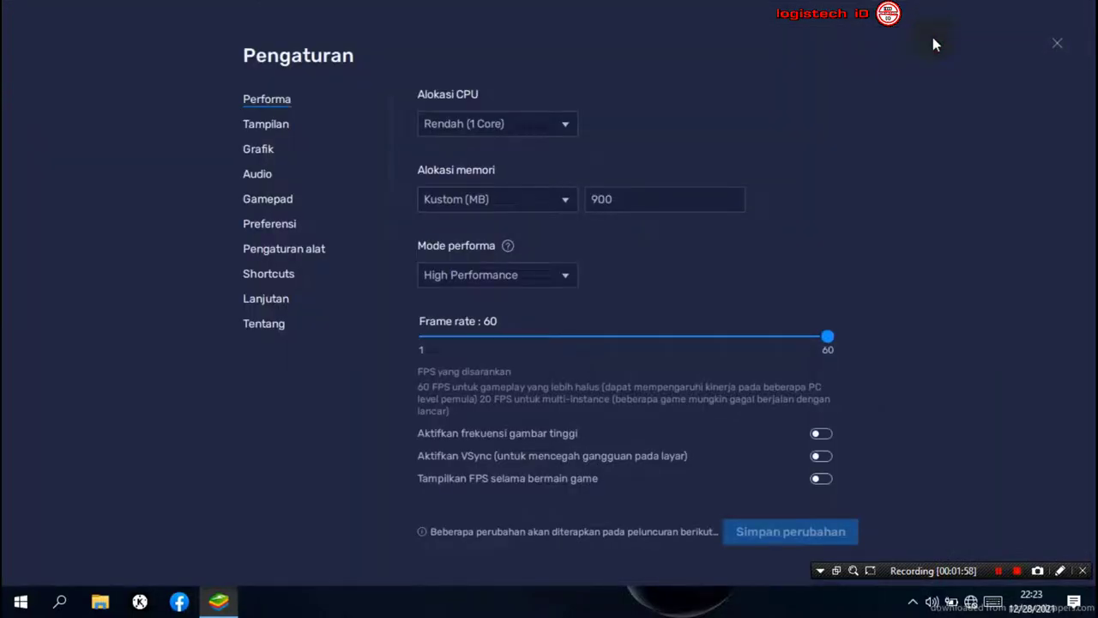
Set the CPU allocation (Alokasi CPU) to Sedang (2 Core) in the performance settings
left_click(573, 125)
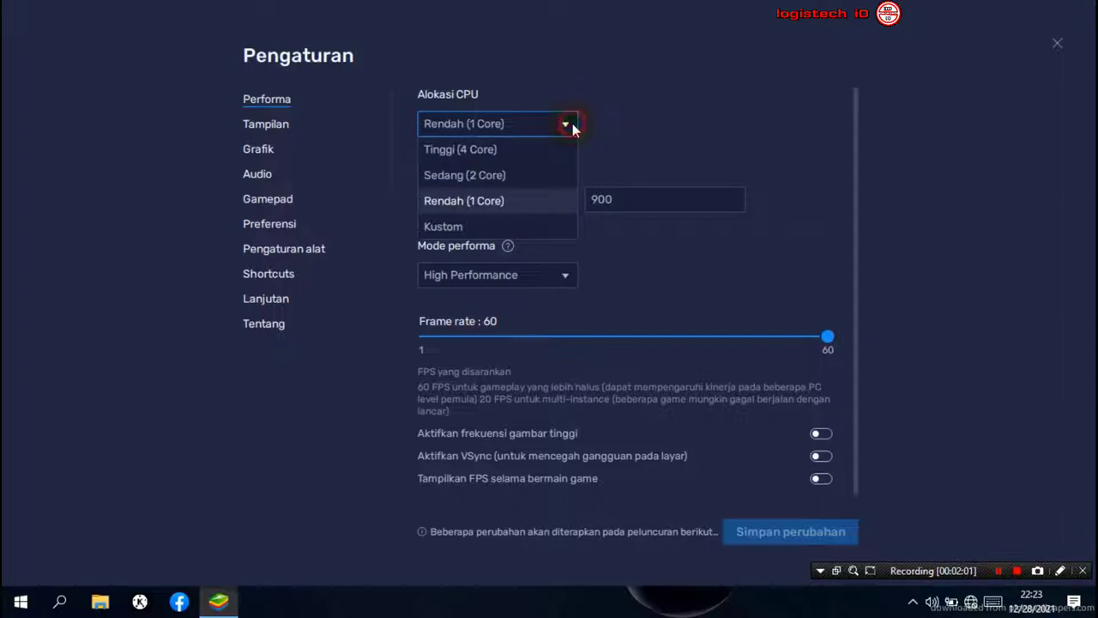
left_click(538, 158)
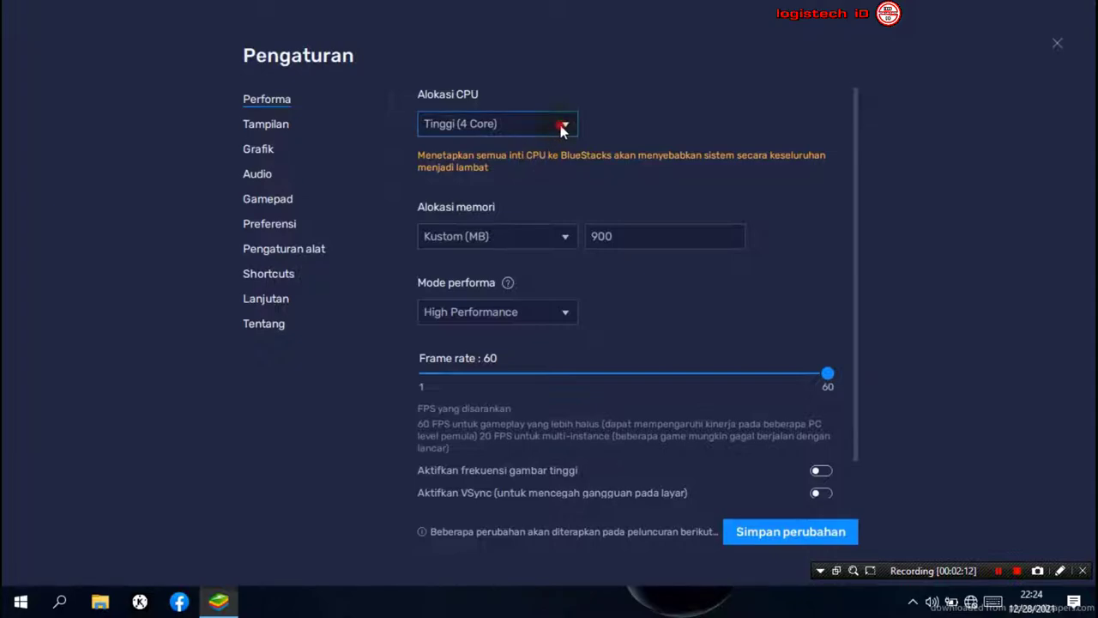
left_click(557, 127)
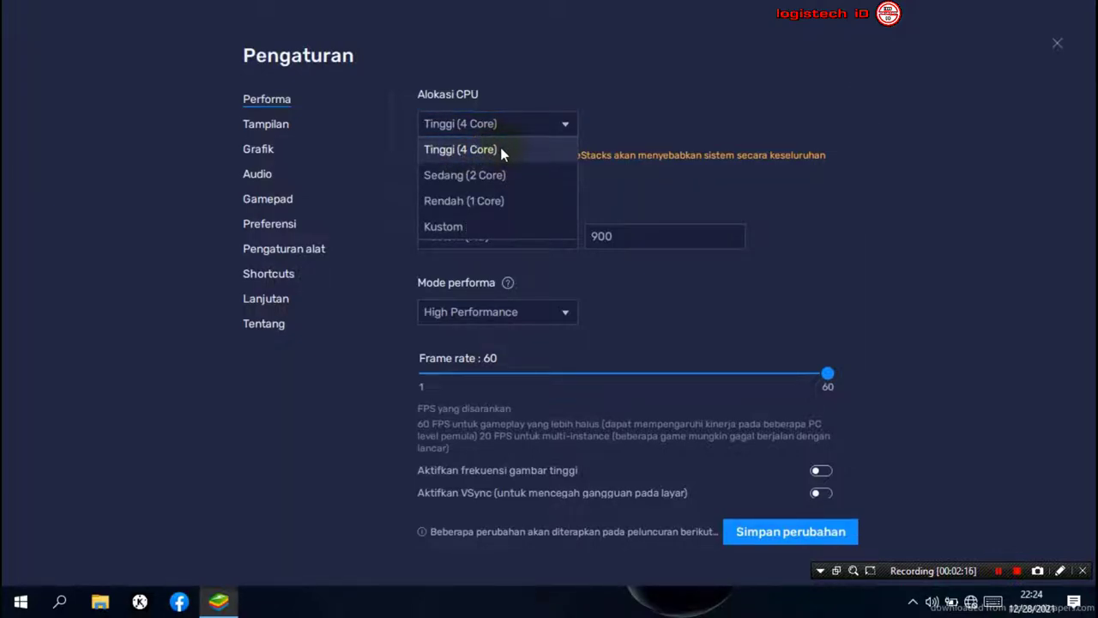
left_click(485, 178)
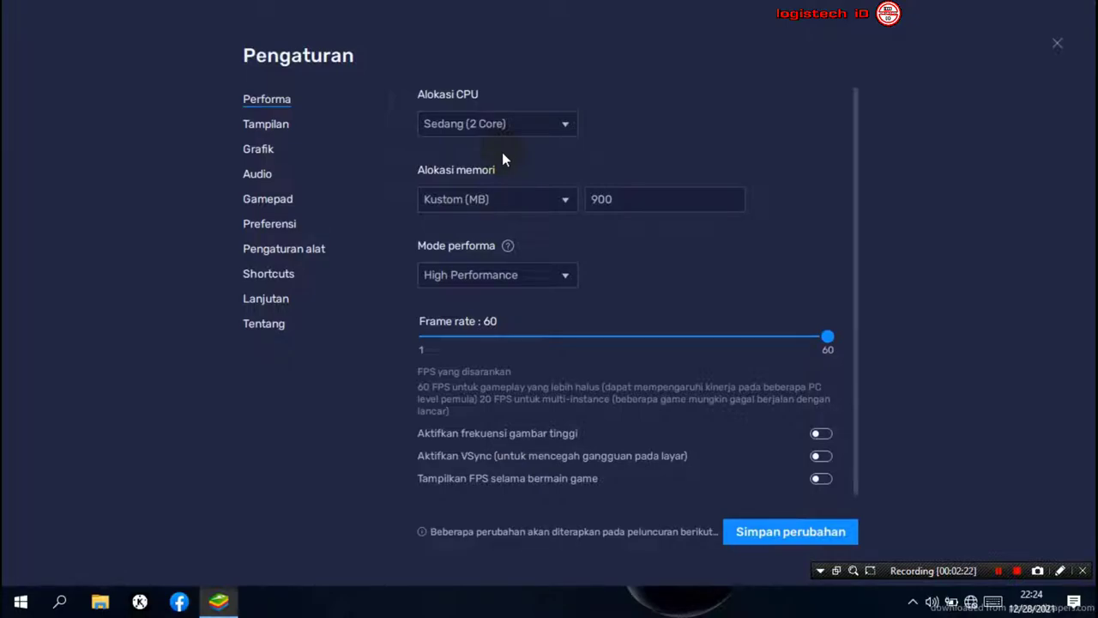
Set the memory allocation (Alokasi memori) to Medium (2 GB) after trying Tinggi (4 GB)
left_click(601, 199)
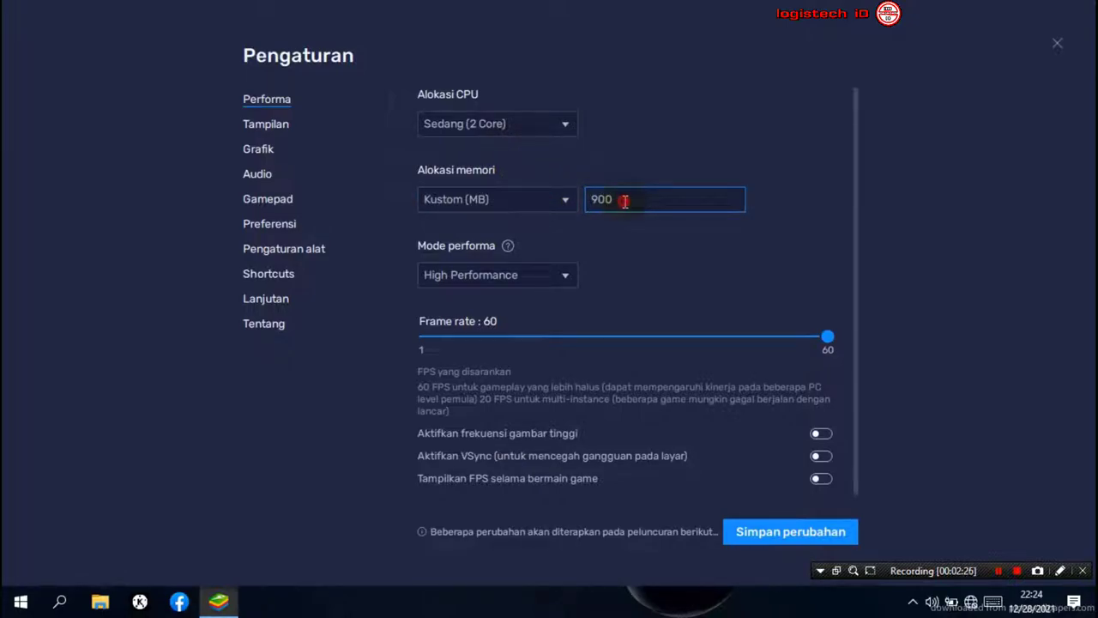
left_click(567, 199)
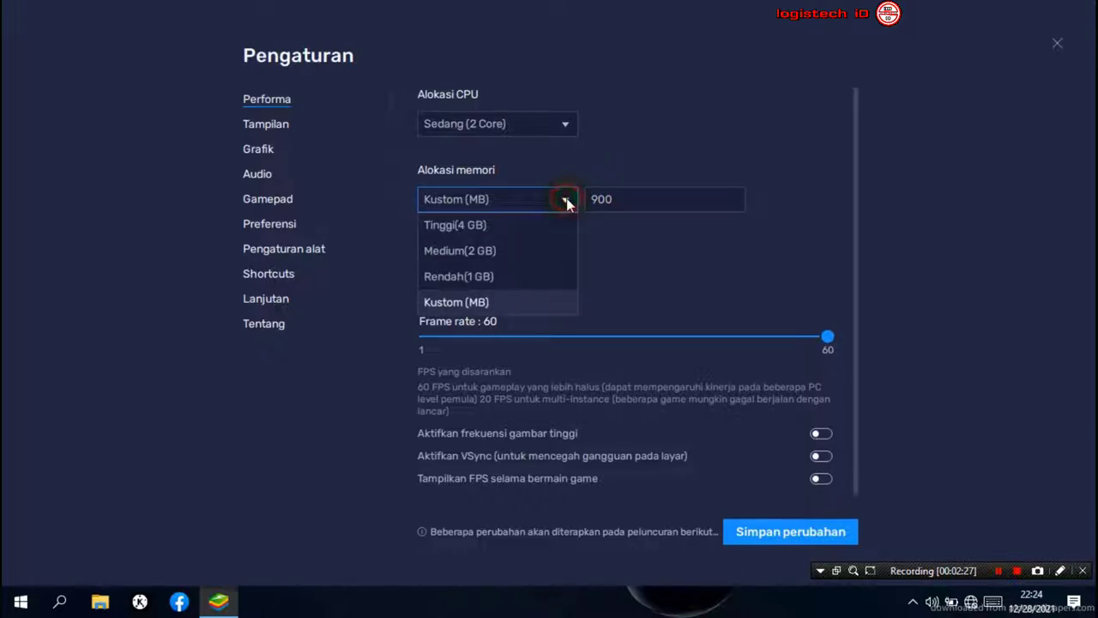
left_click(509, 226)
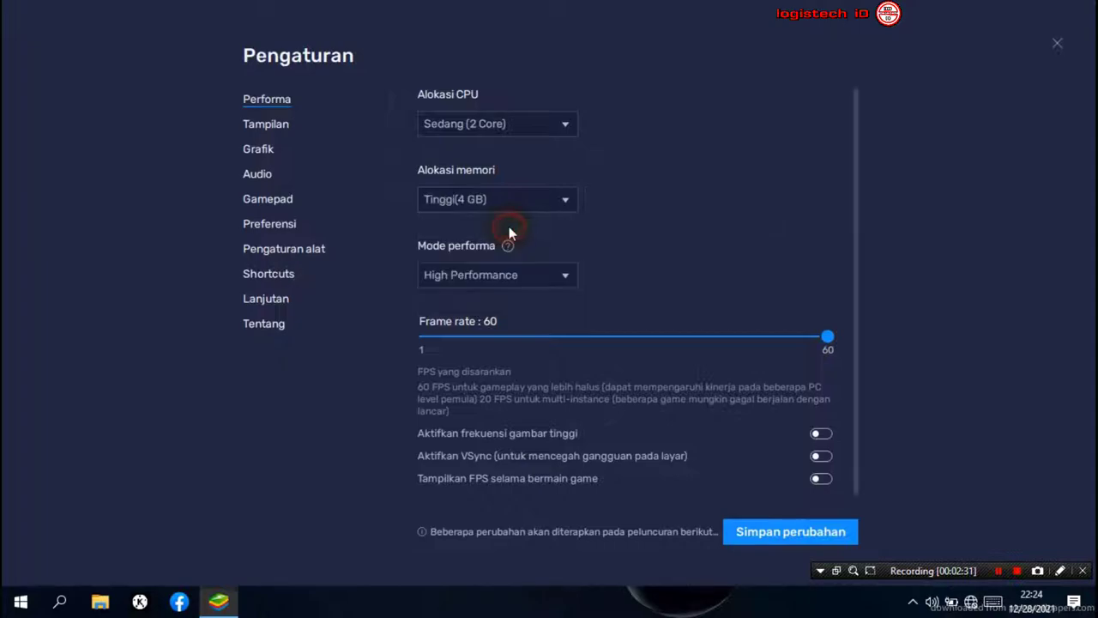
left_click(558, 202)
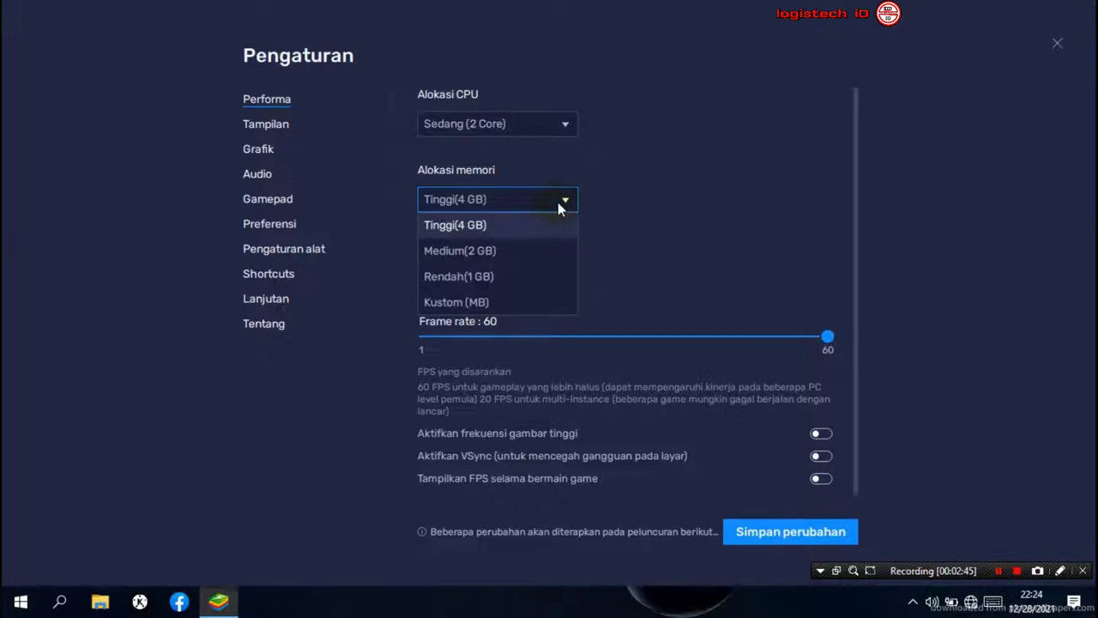
left_click(533, 201)
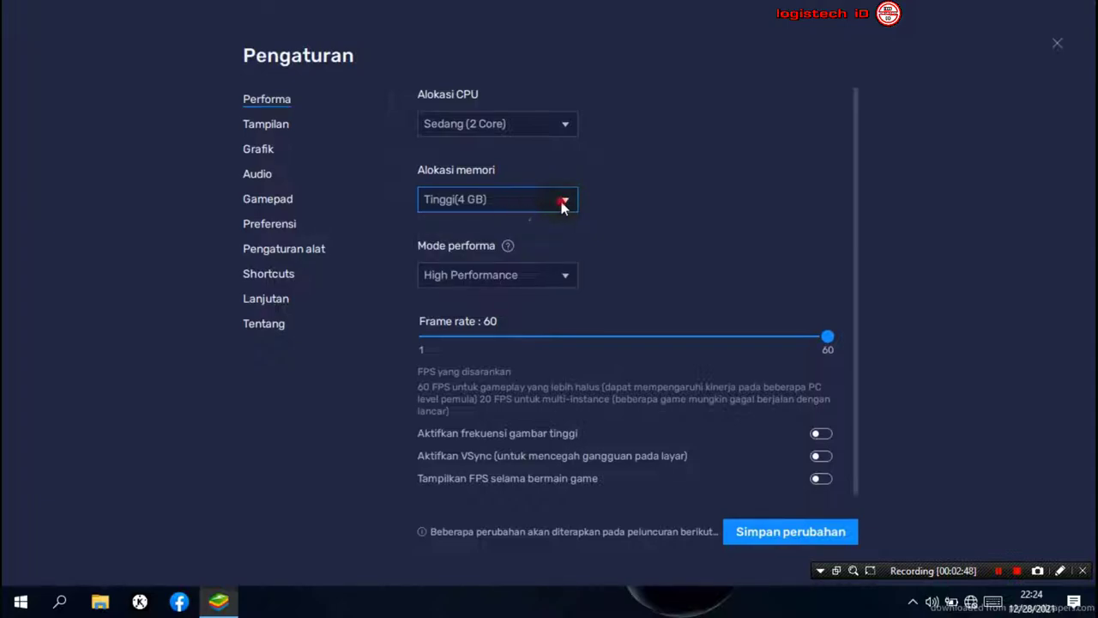
left_click(564, 204)
left_click(480, 254)
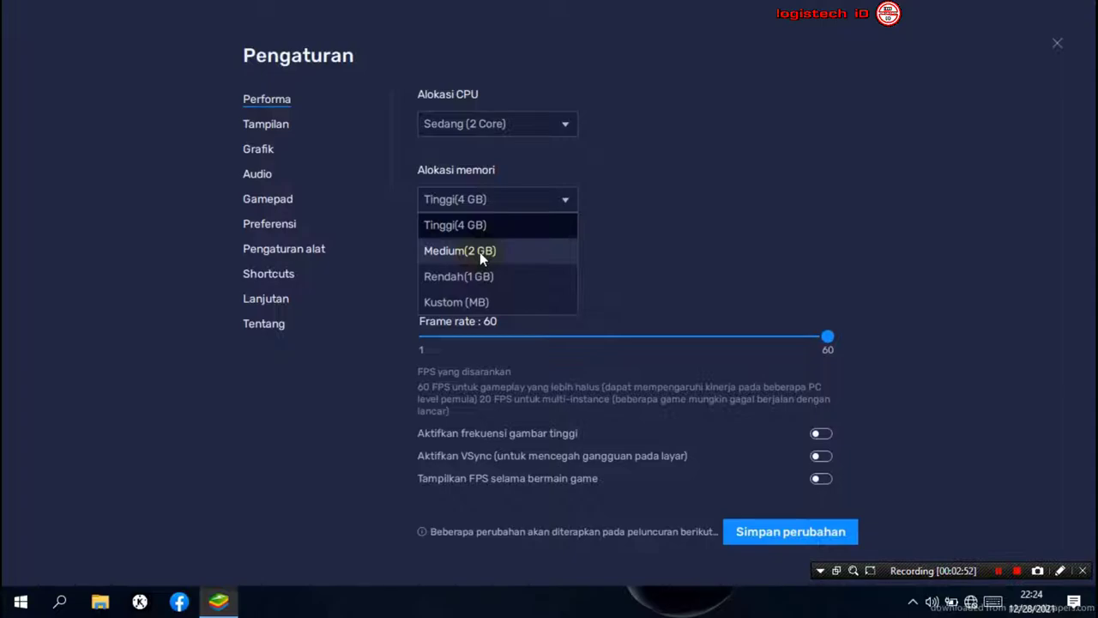
left_click(538, 202)
left_click(525, 208)
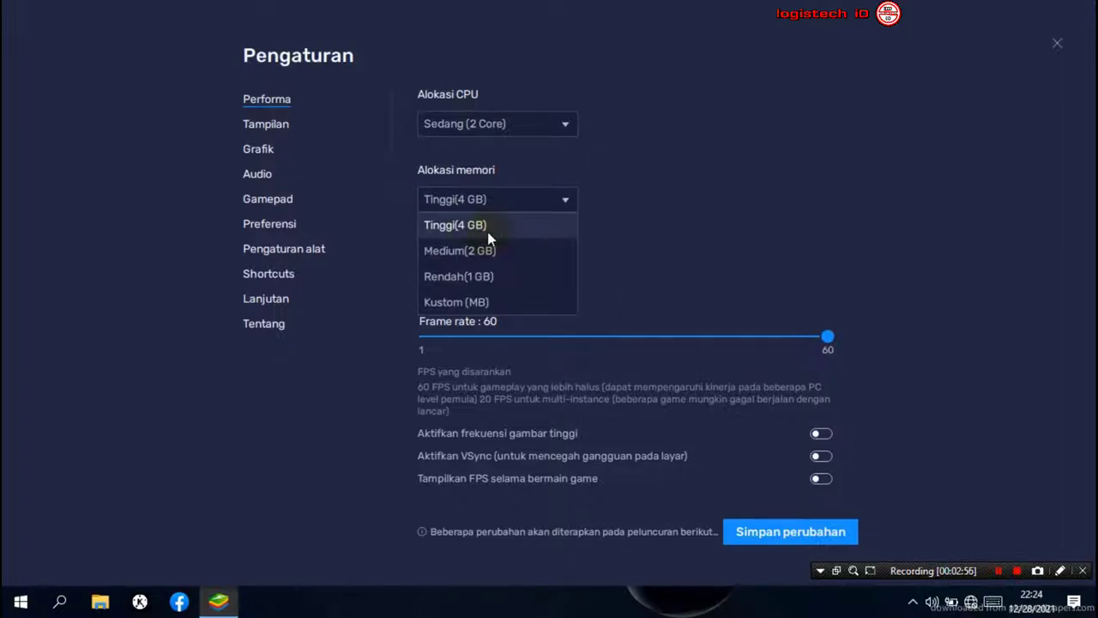
left_click(490, 254)
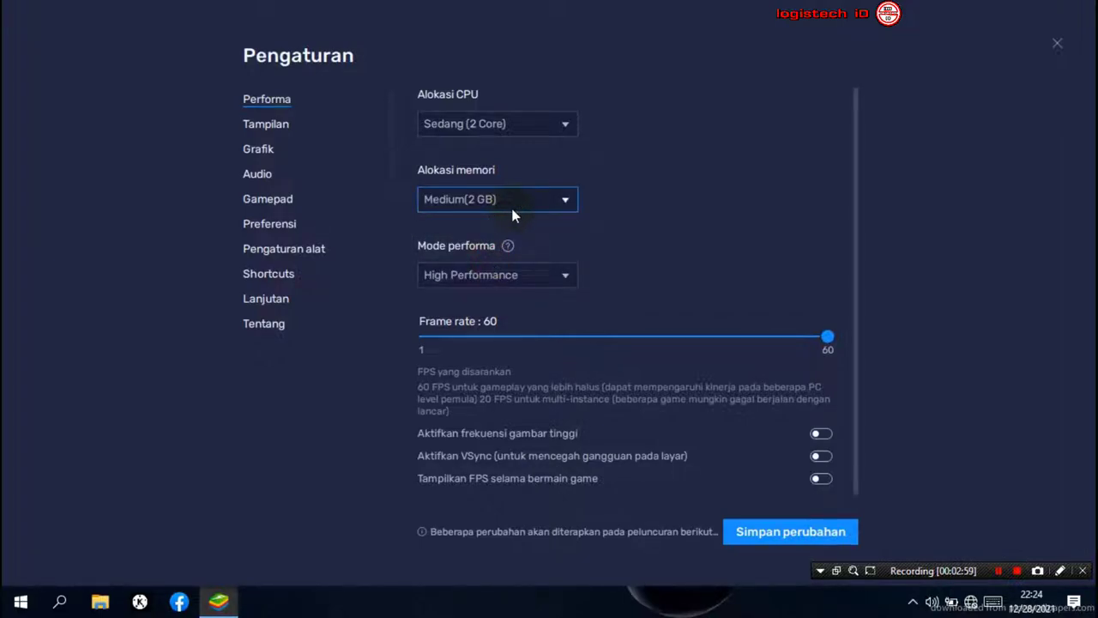
Set the performance mode (Mode performa) to Seimbang and the frame rate to 30
left_click(552, 276)
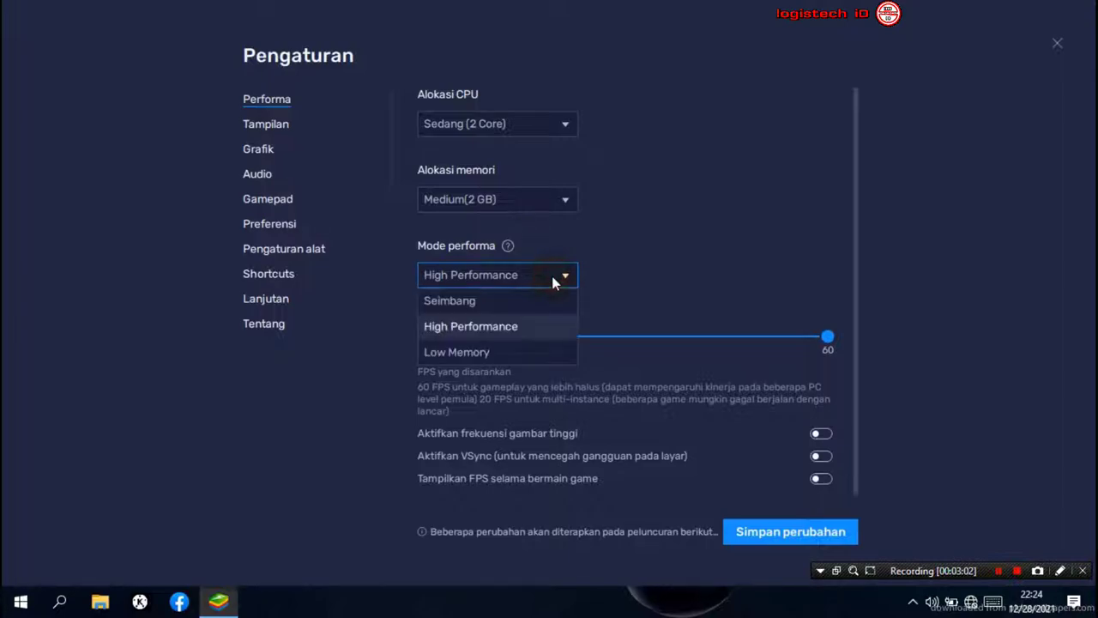
left_click(472, 302)
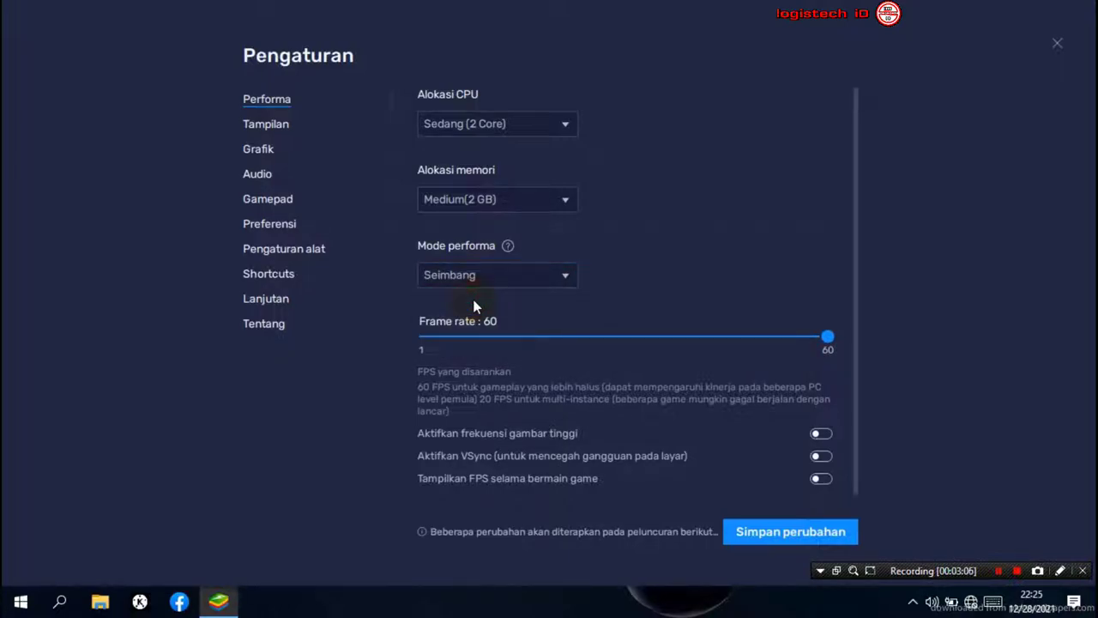
left_click_drag(827, 337, 627, 351)
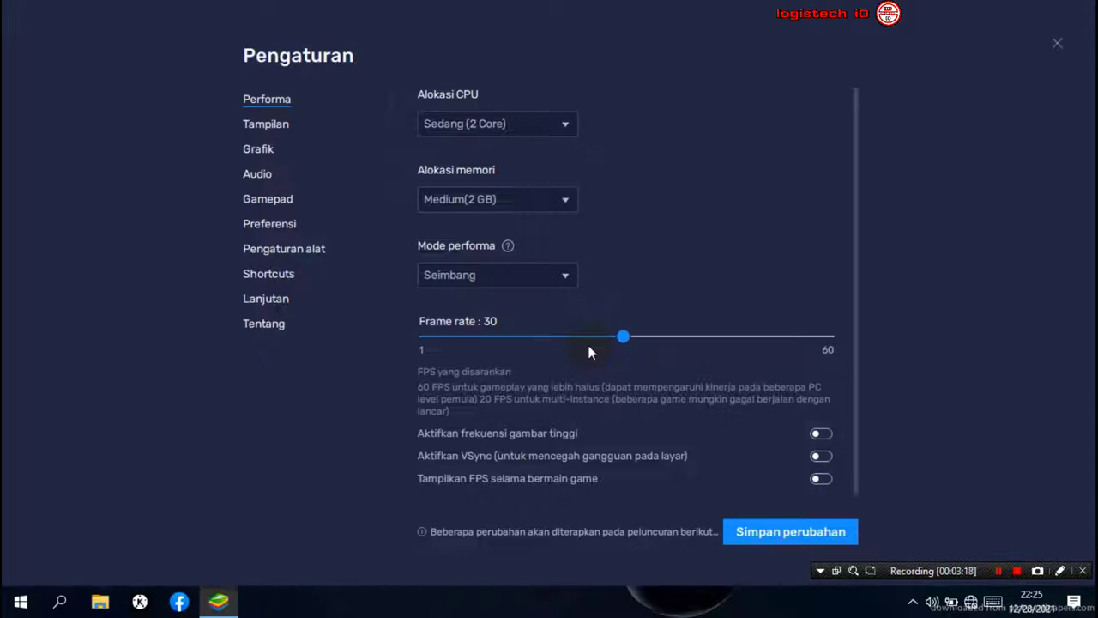
Save the performance changes and restart BlueStacks to apply them
scroll(592, 347, "down", 1)
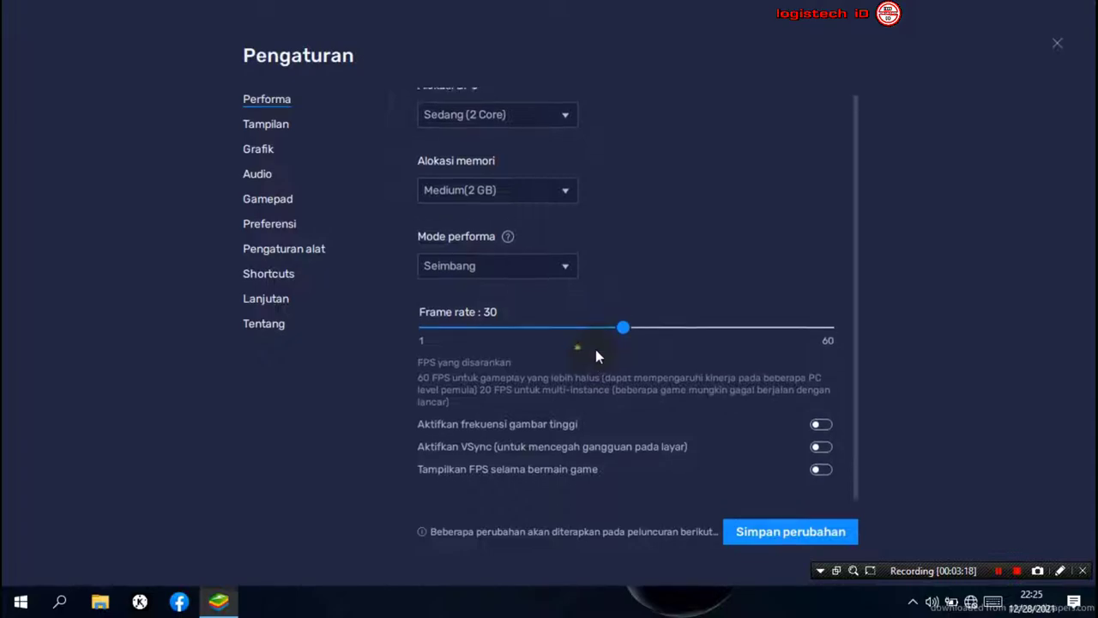
left_click(787, 535)
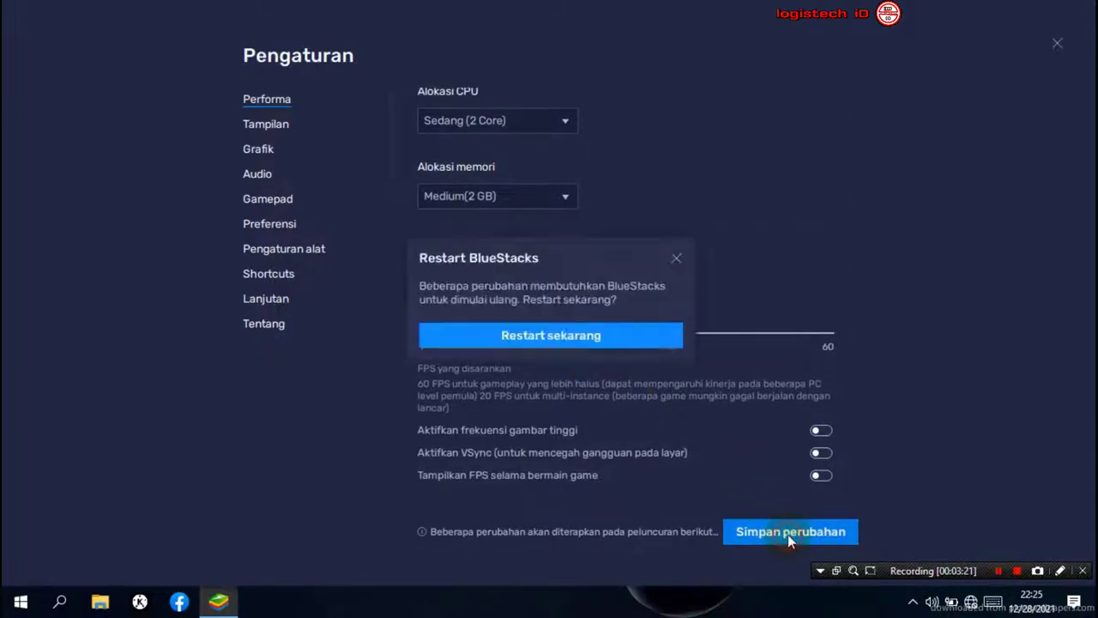
left_click(587, 311)
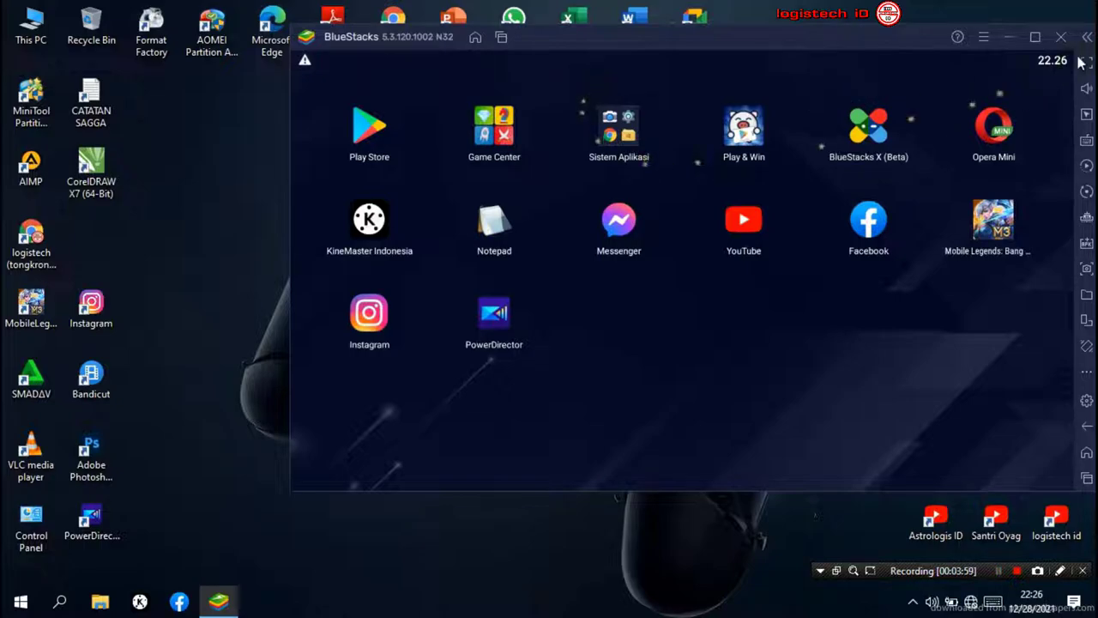
Set the BlueStacks display resolution to 1280 x 720 and pixel density to 240 DPI (Medium), restarting the emulator to apply them
left_click(985, 37)
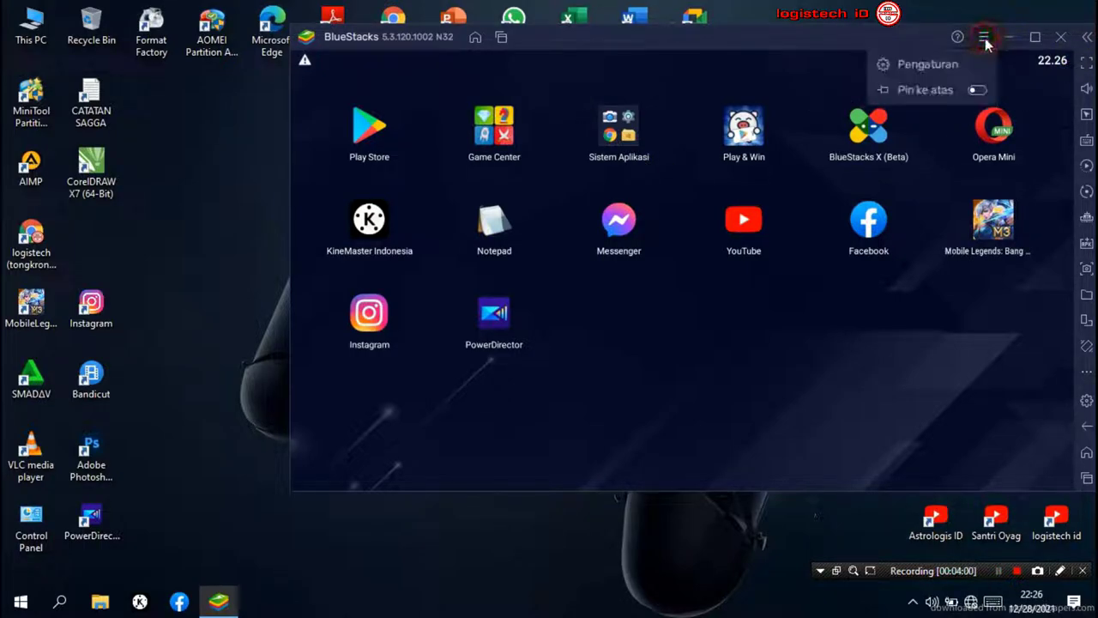
left_click(932, 63)
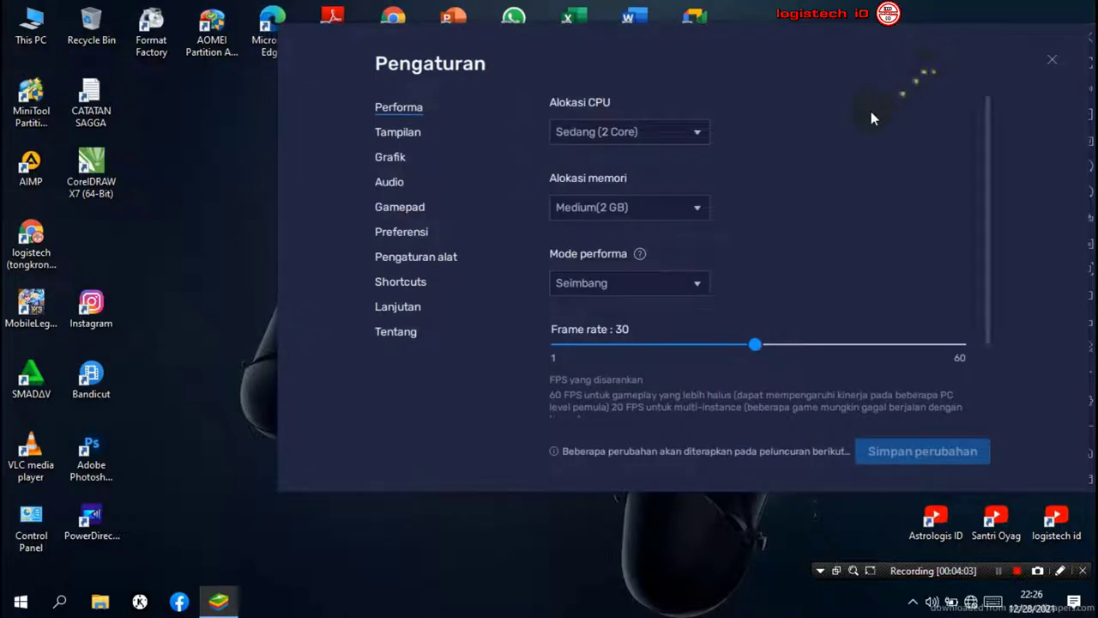
left_click(405, 135)
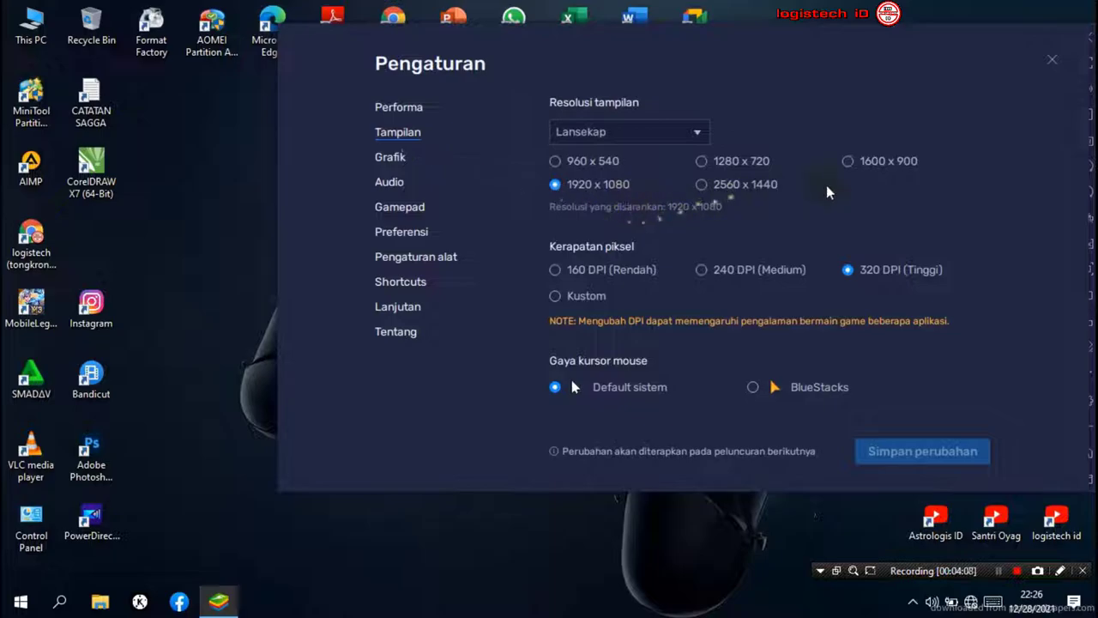
left_click(708, 160)
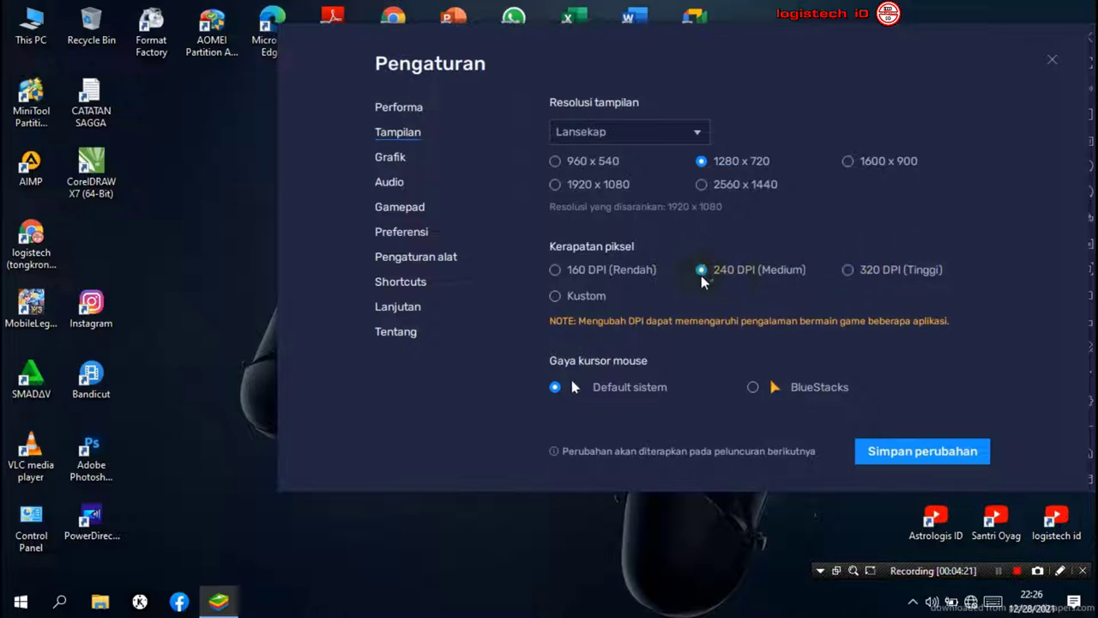
left_click(908, 460)
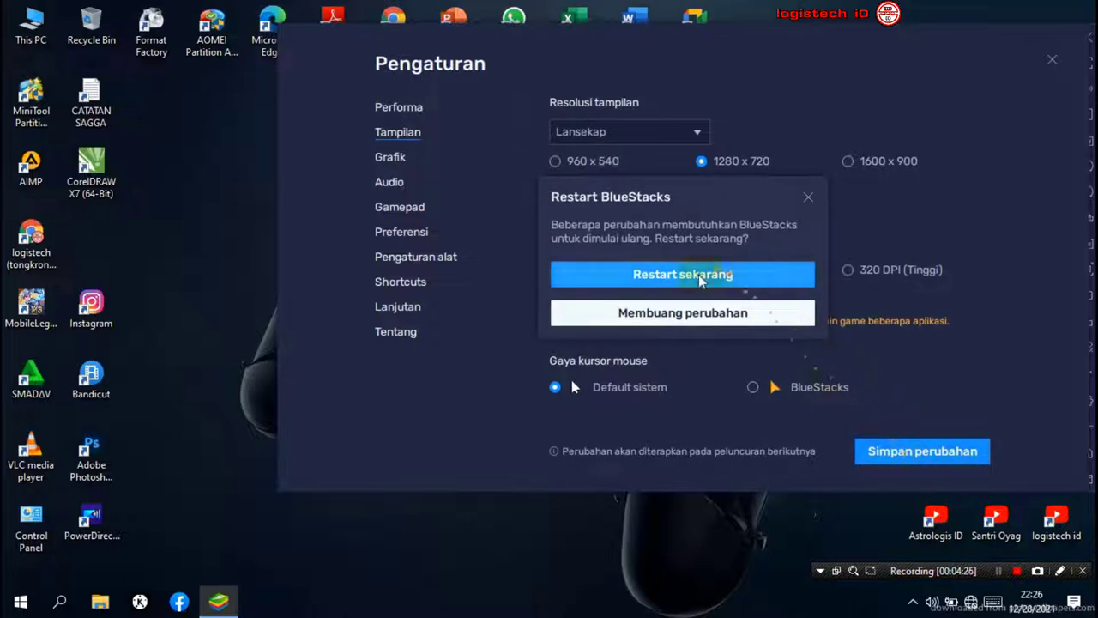
left_click(696, 275)
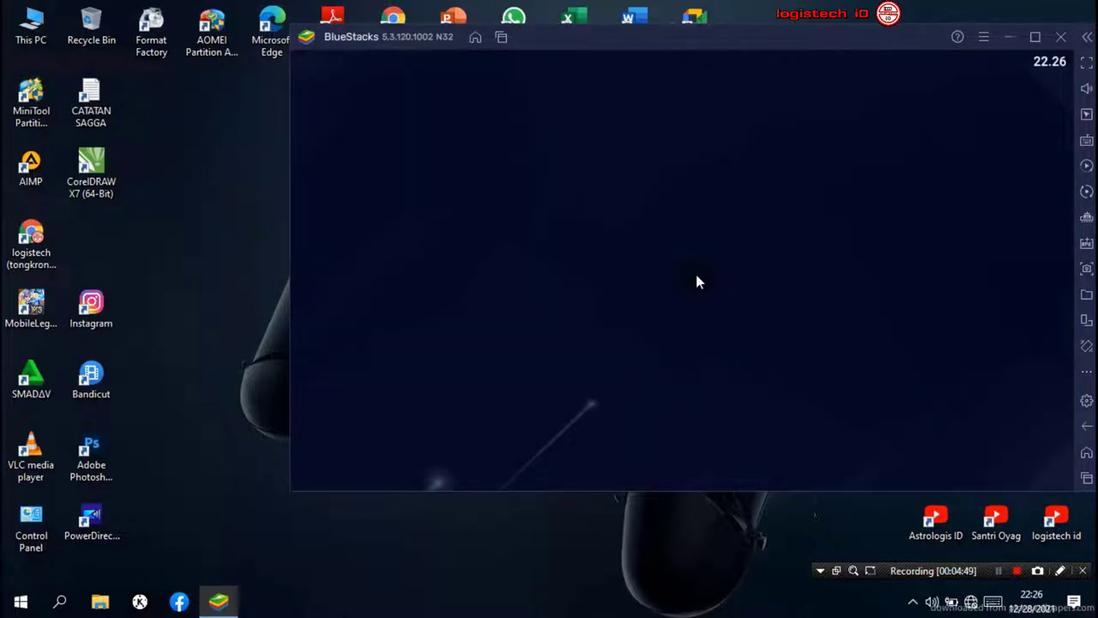
Review the saved performance, display (Tampilan) and graphics (Grafik) settings of the emulator, leaving them as they are
left_click(985, 38)
left_click(959, 68)
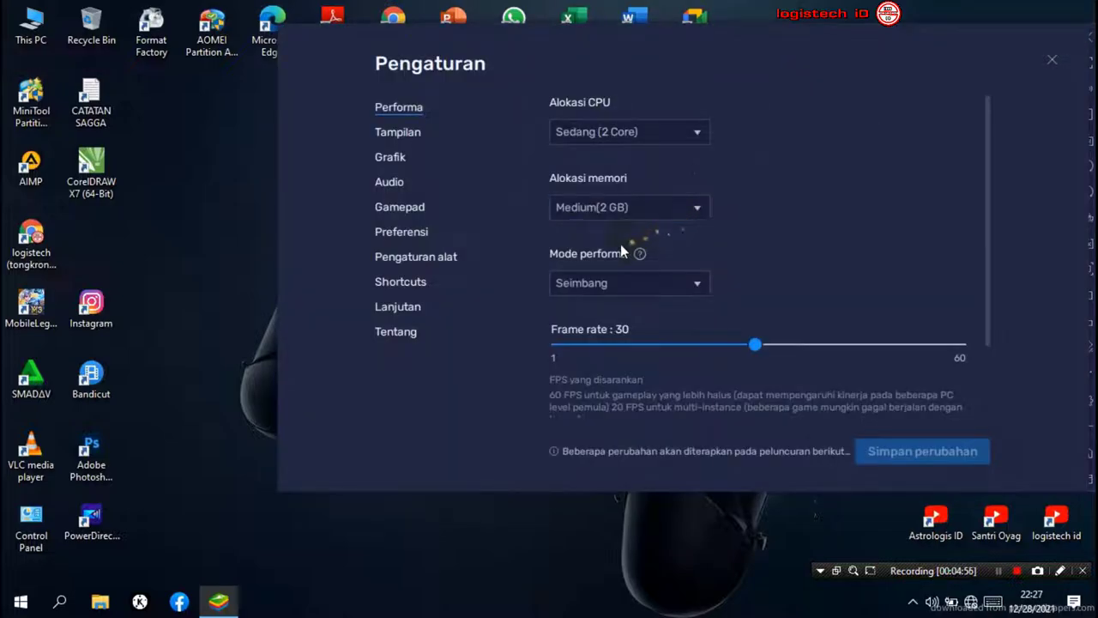
left_click(426, 135)
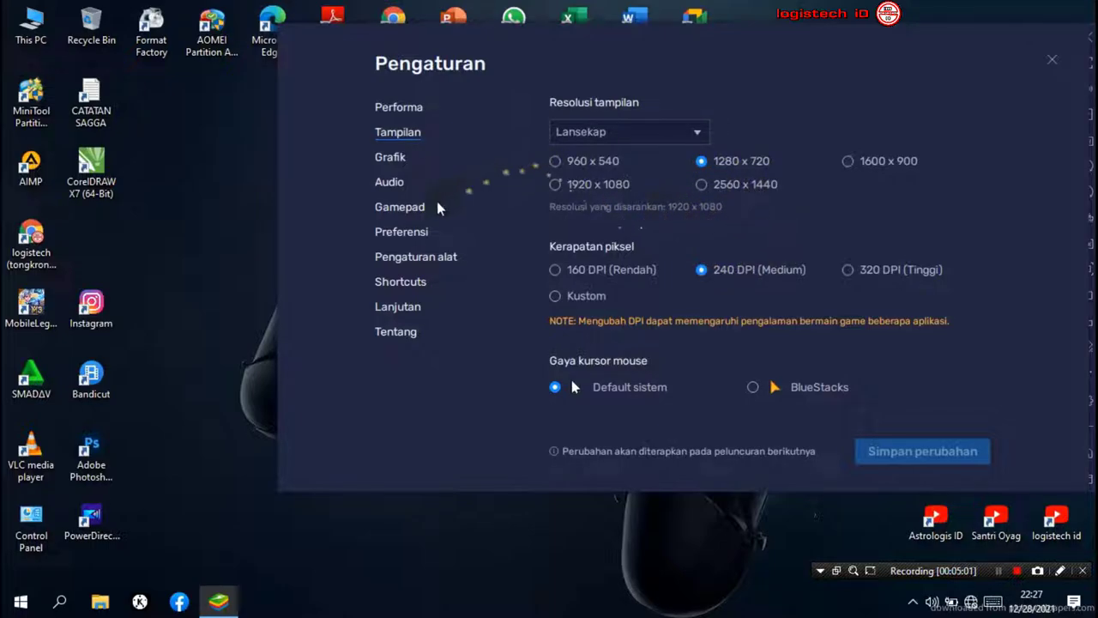
left_click(405, 158)
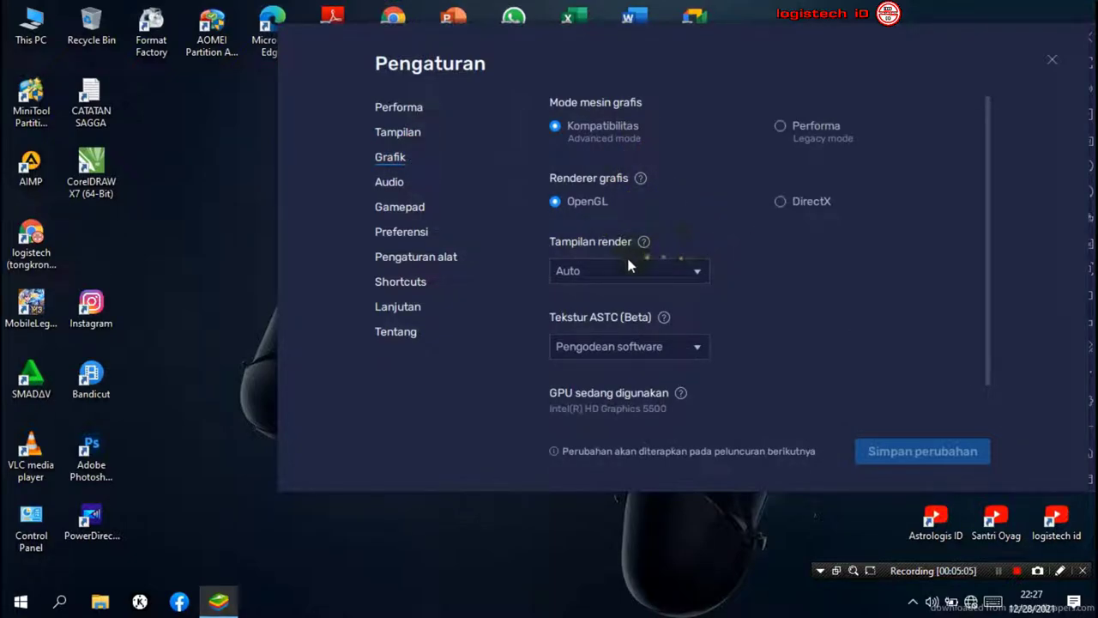
left_click(1052, 63)
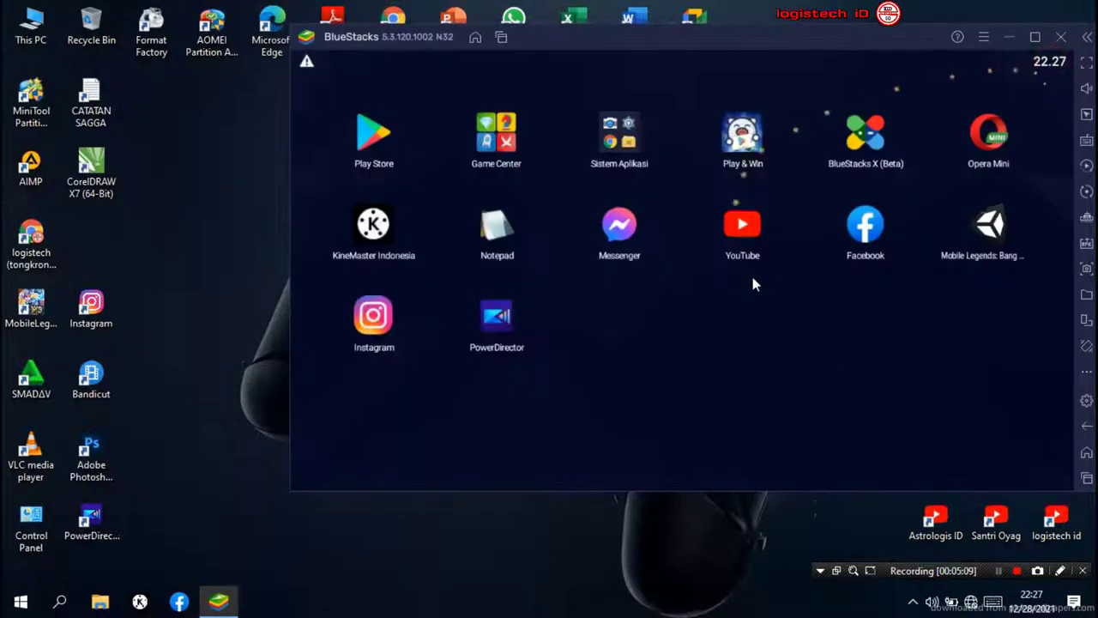
Check the computer's CPU and memory usage in Windows Task Manager while the emulator is running
right_click(697, 606)
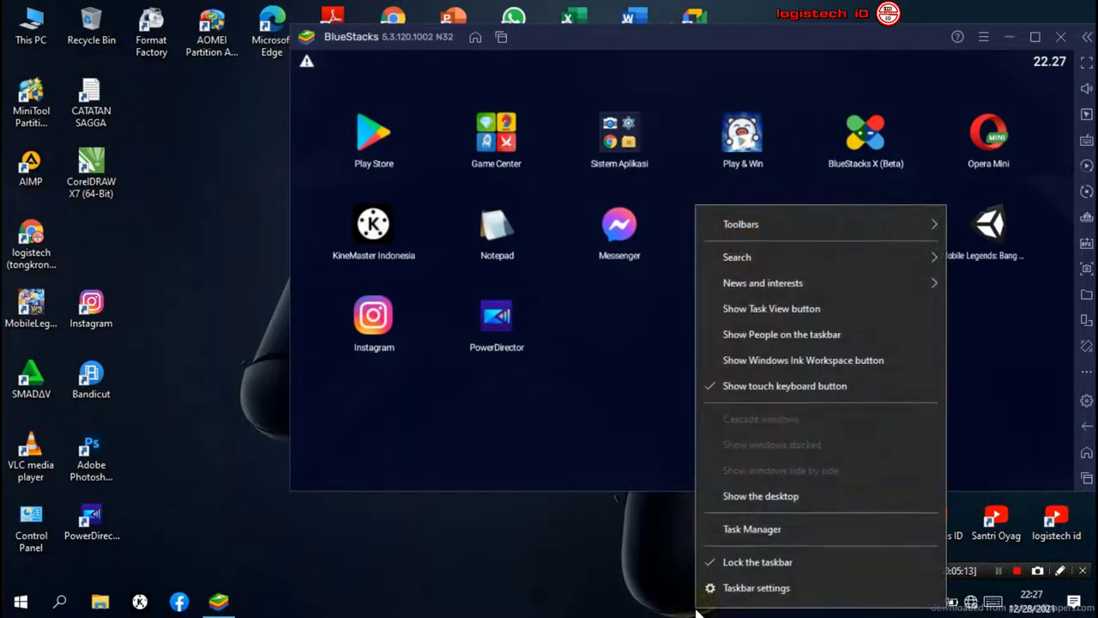
left_click(749, 529)
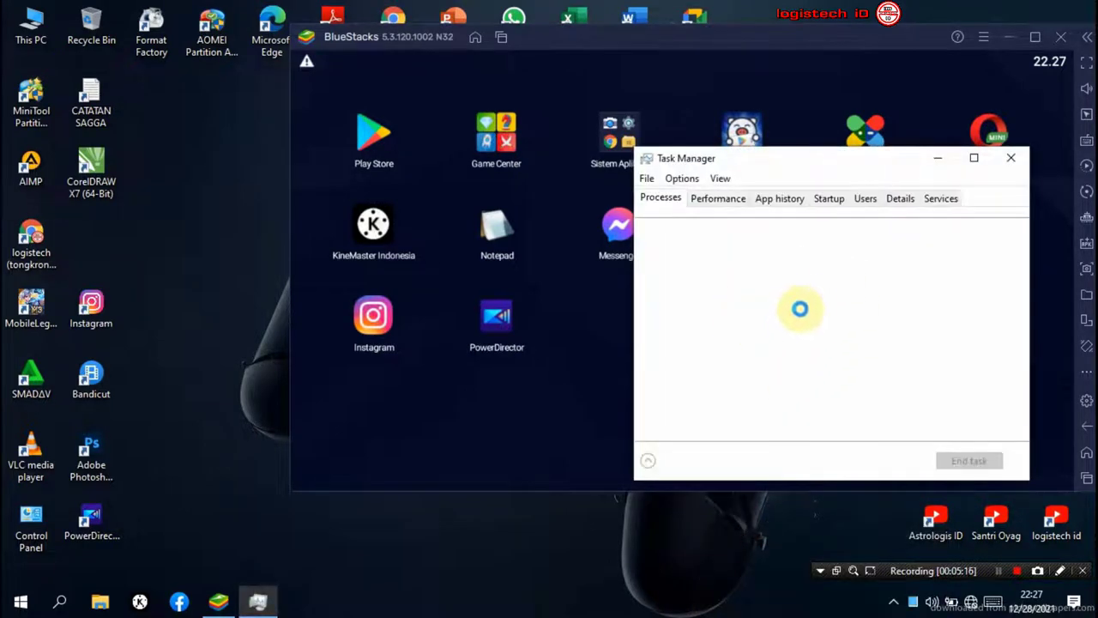
left_click(887, 169)
left_click_drag(852, 169, 648, 251)
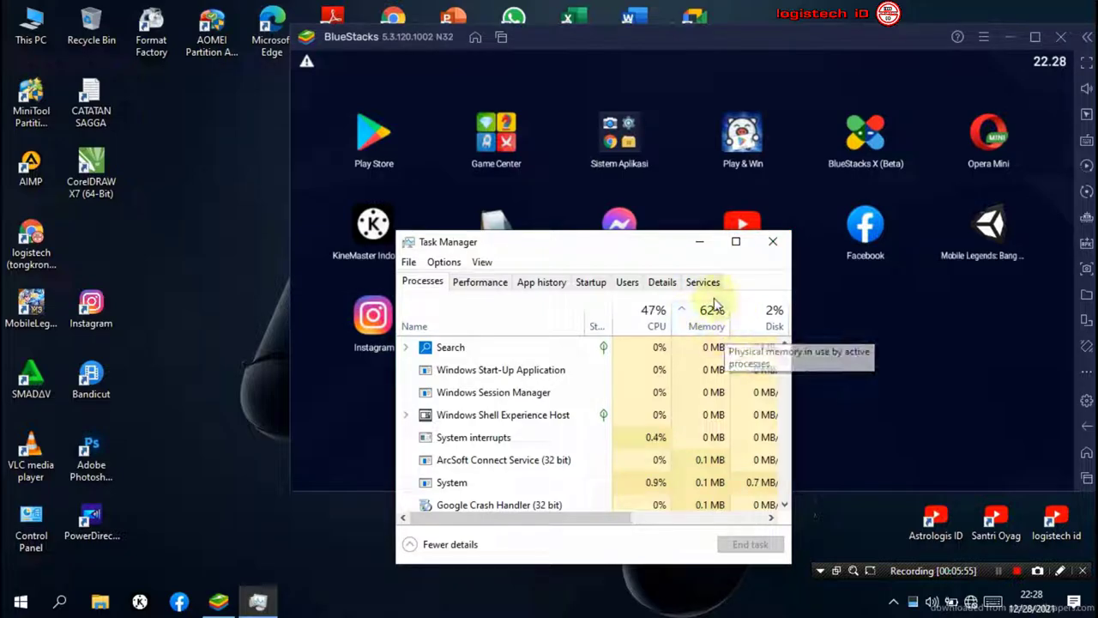
left_click(774, 246)
Recheck the CPU, memory, performance mode and frame rate values in the BlueStacks performance settings
left_click(983, 37)
left_click(944, 57)
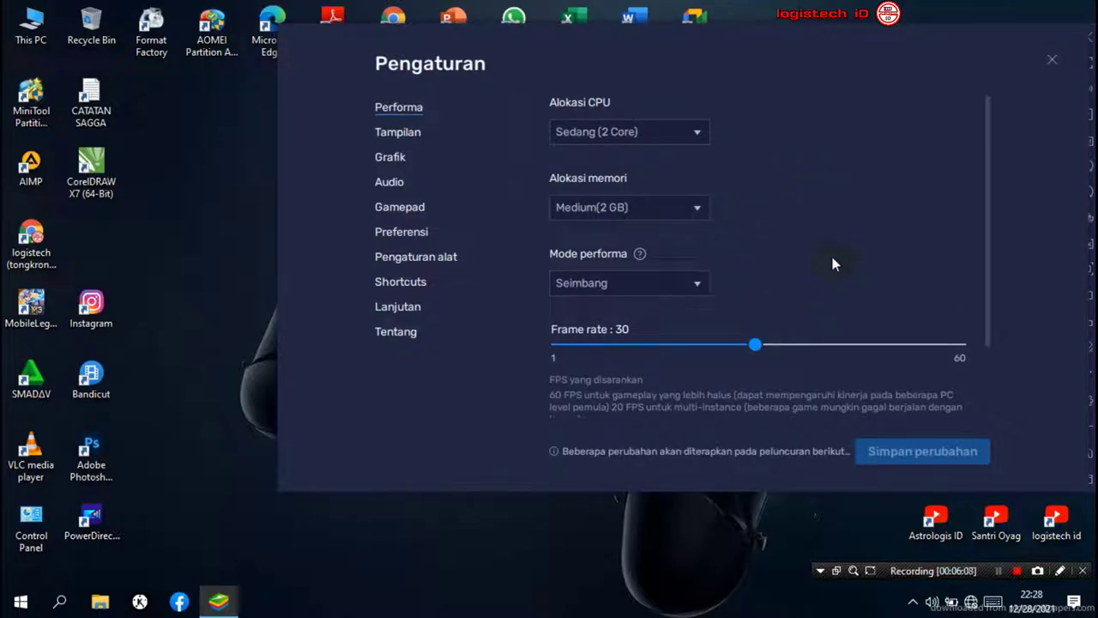
left_click(1053, 64)
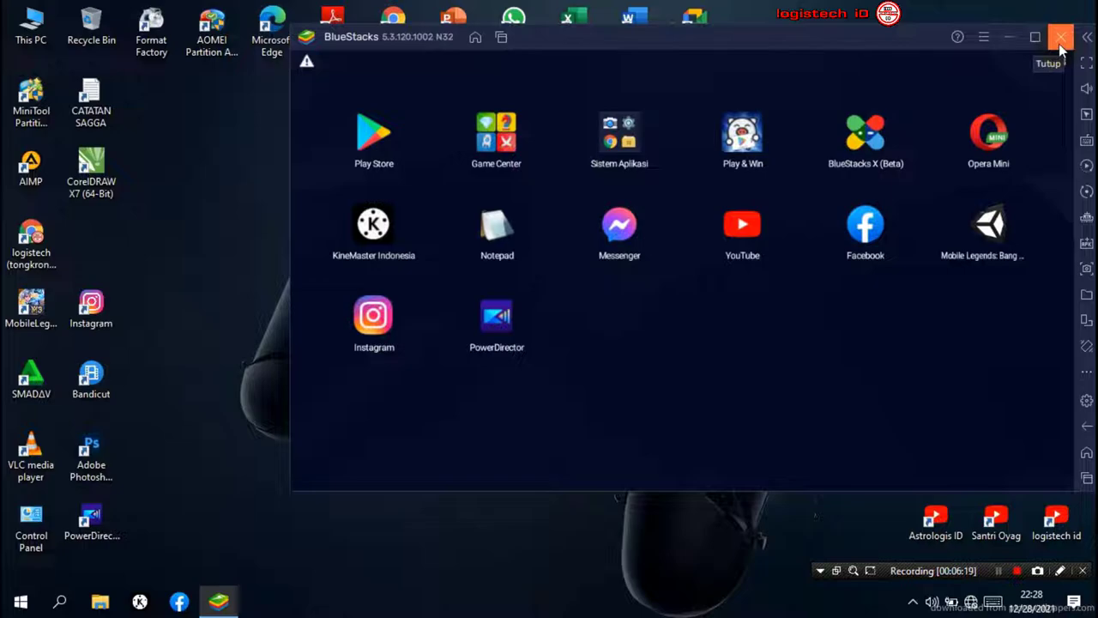
Launch Mobile Legends from its desktop shortcut to test the emulator with the new settings
double_click(33, 311)
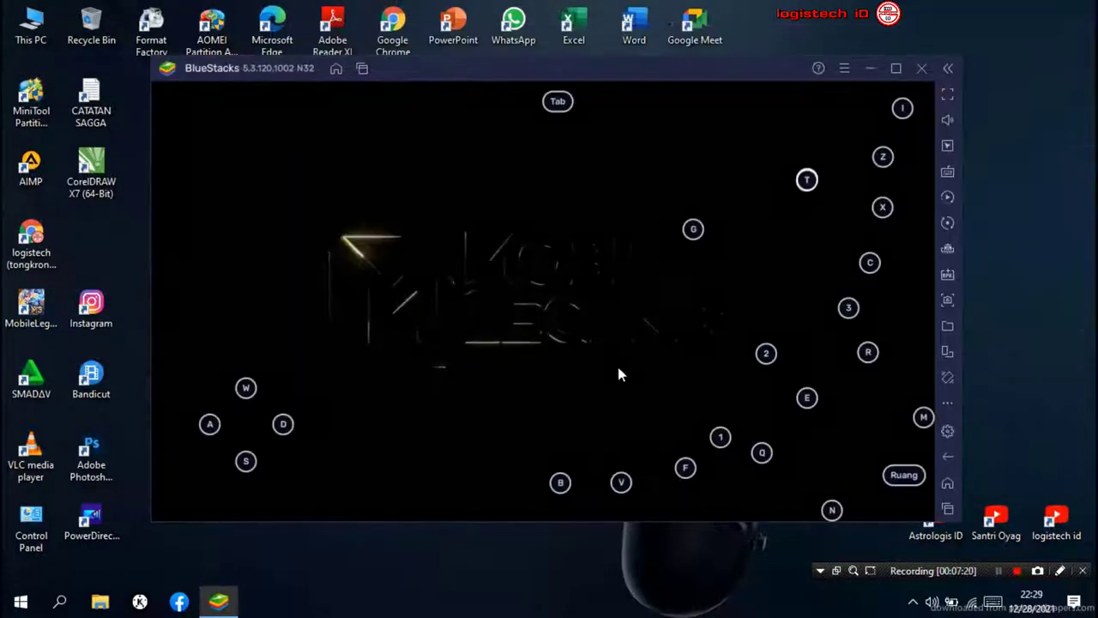